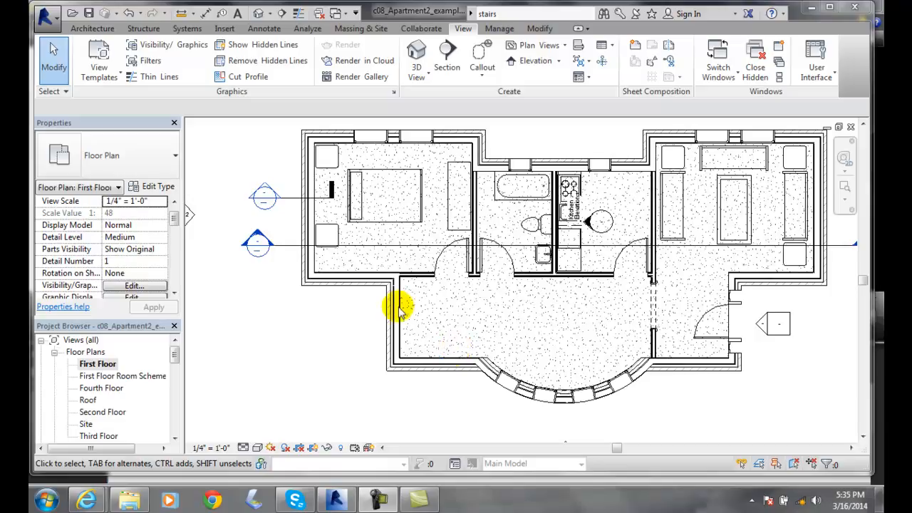
# Show the building in the default 3D view and reset its temporary hide/isolate state.
pyautogui.click(420, 51)
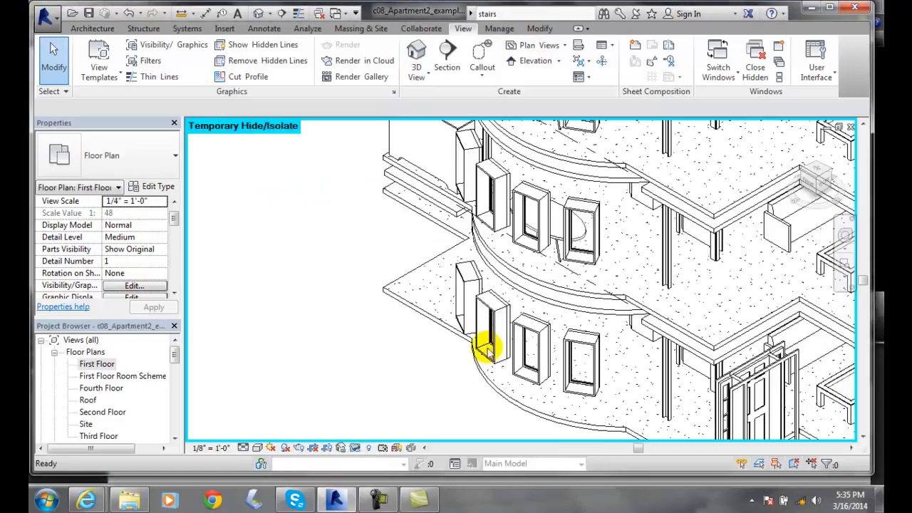
pyautogui.click(354, 448)
pyautogui.click(374, 434)
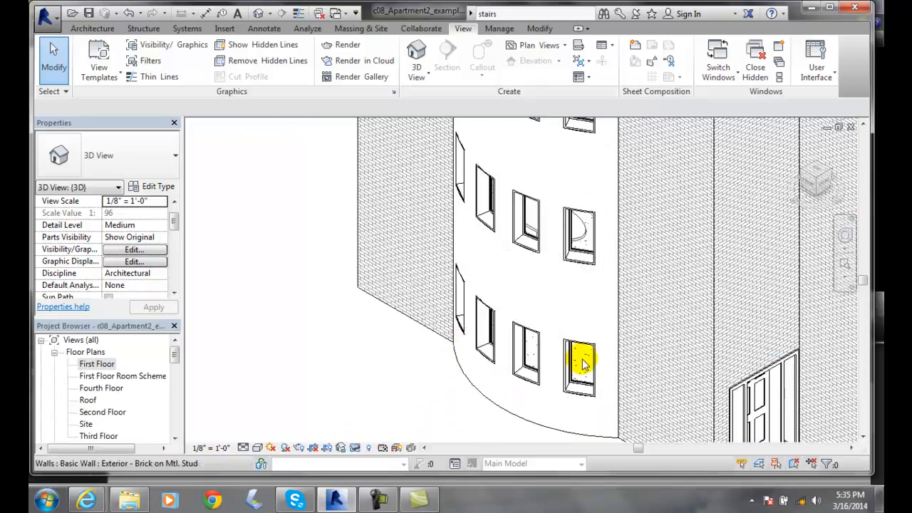
pyautogui.scroll(-2, 581, 360)
pyautogui.click(711, 362)
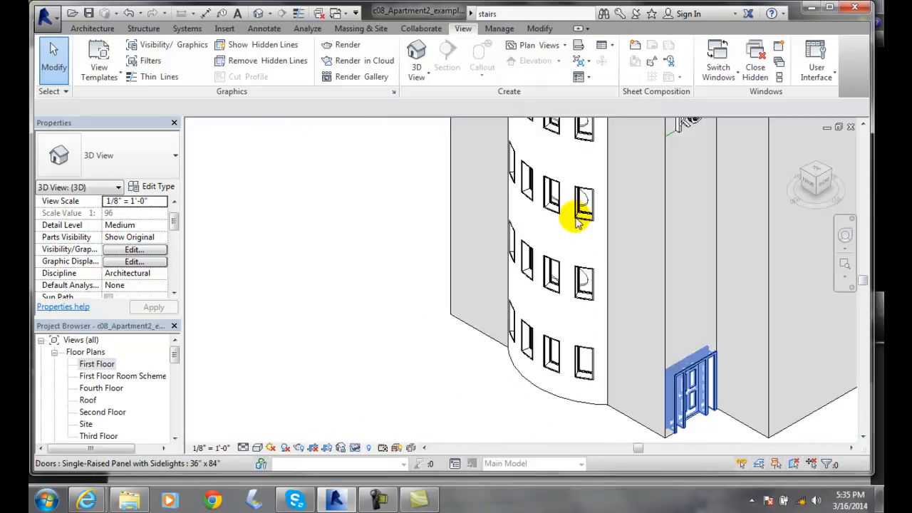
pyautogui.scroll(-2, 580, 226)
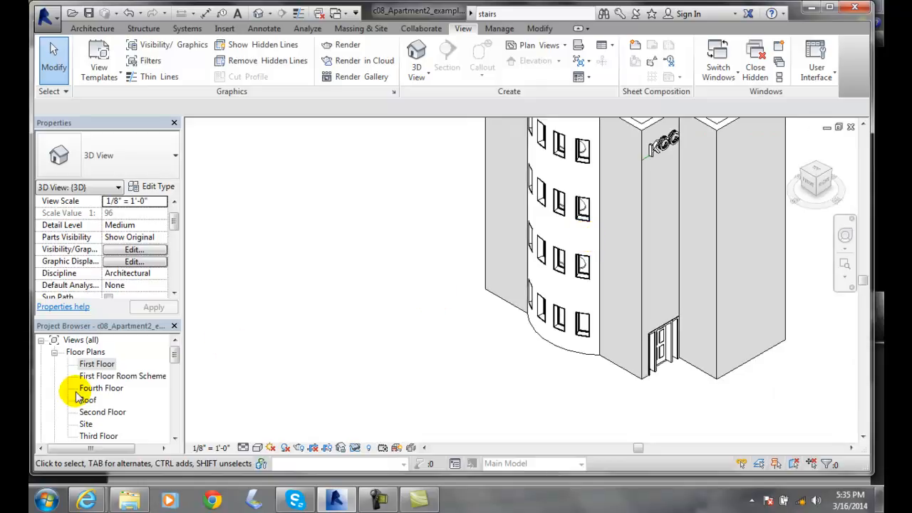
# In the First Floor plan, draw a component stair with a straight run about 13'-9" long, starting at the hall's west wall and heading east.
pyautogui.doubleClick(99, 366)
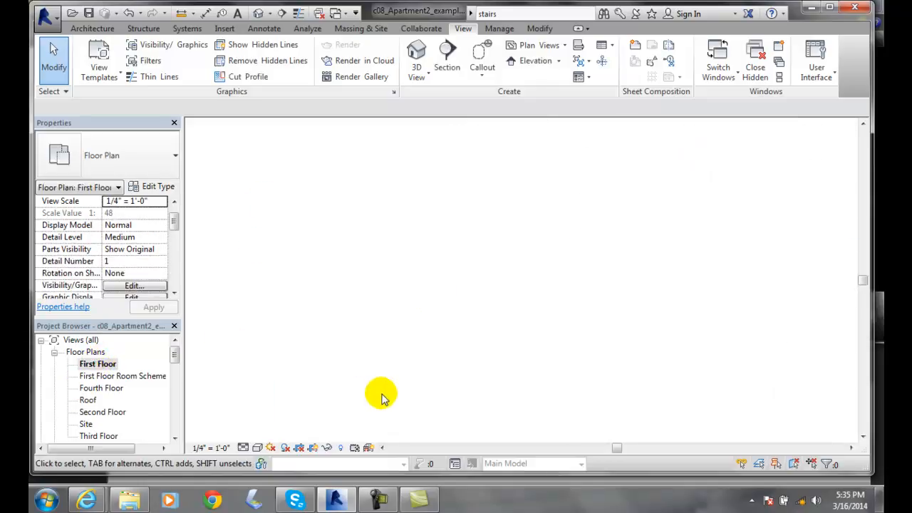
pyautogui.scroll(3, 418, 374)
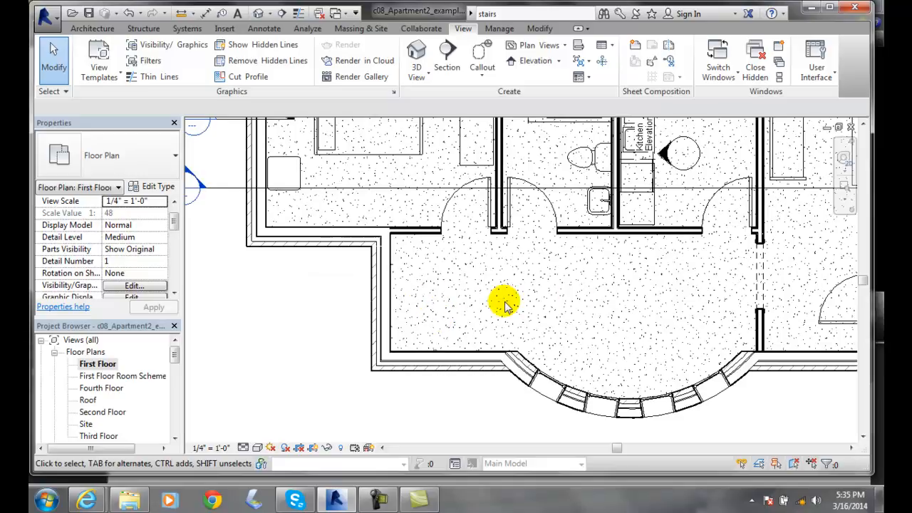
pyautogui.click(89, 29)
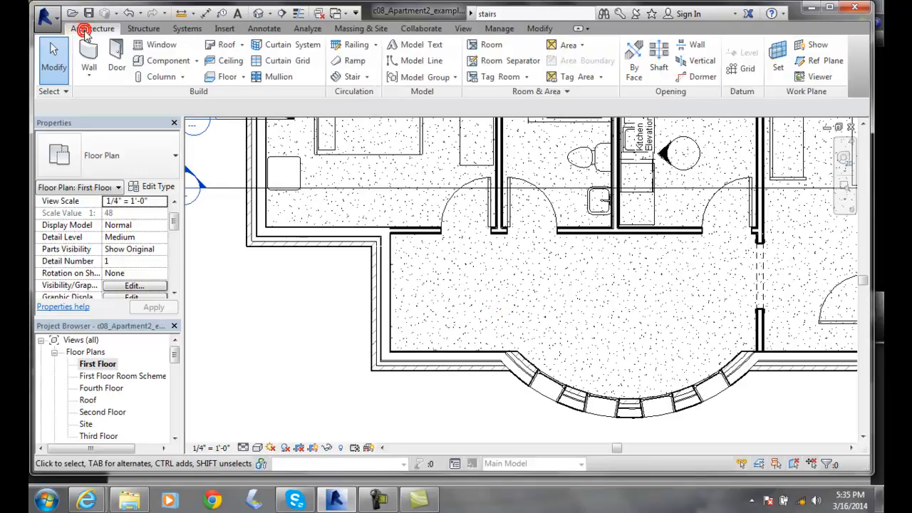
pyautogui.click(366, 76)
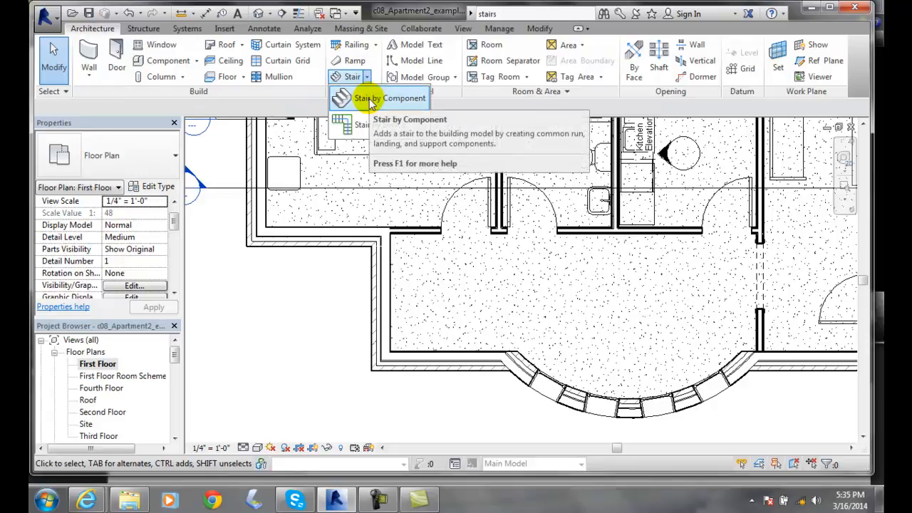
pyautogui.click(368, 98)
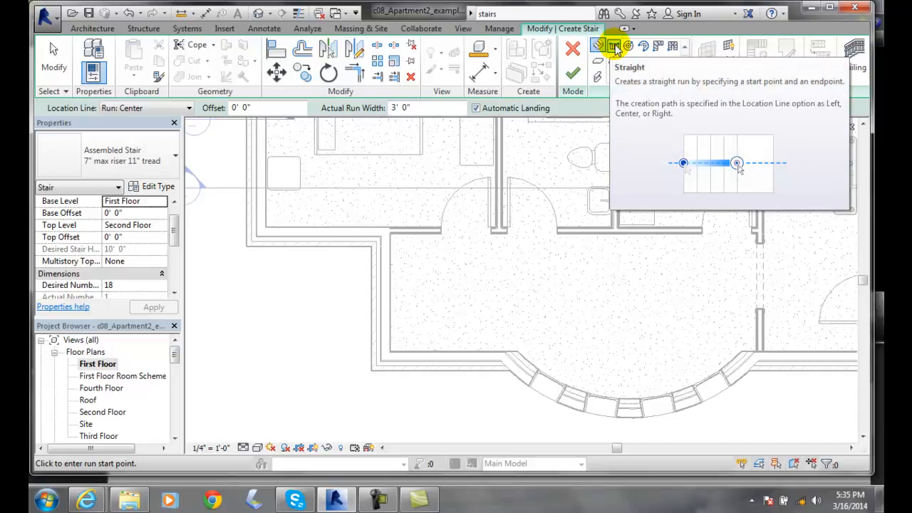
pyautogui.click(614, 47)
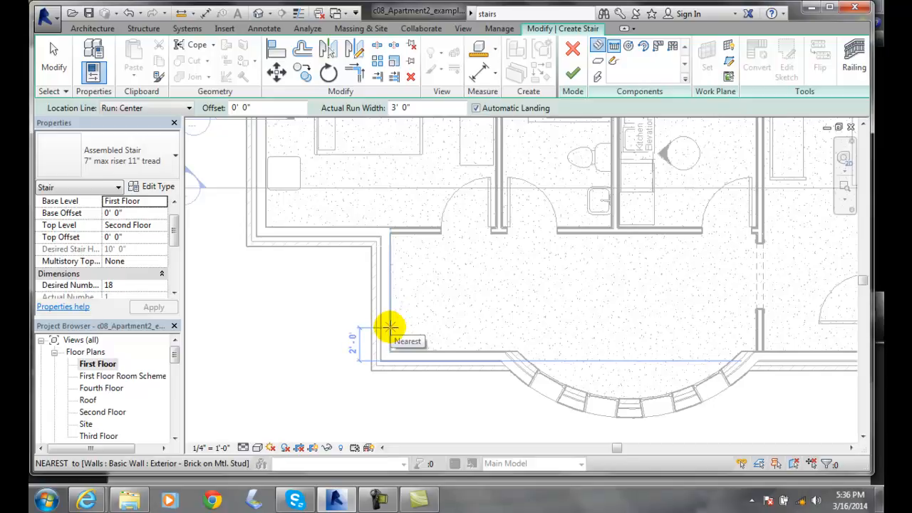
pyautogui.click(389, 327)
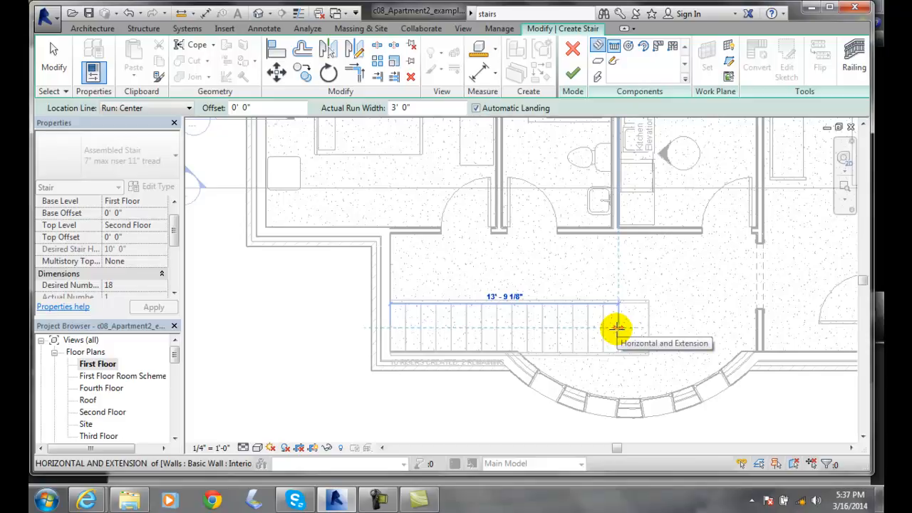
pyautogui.click(617, 327)
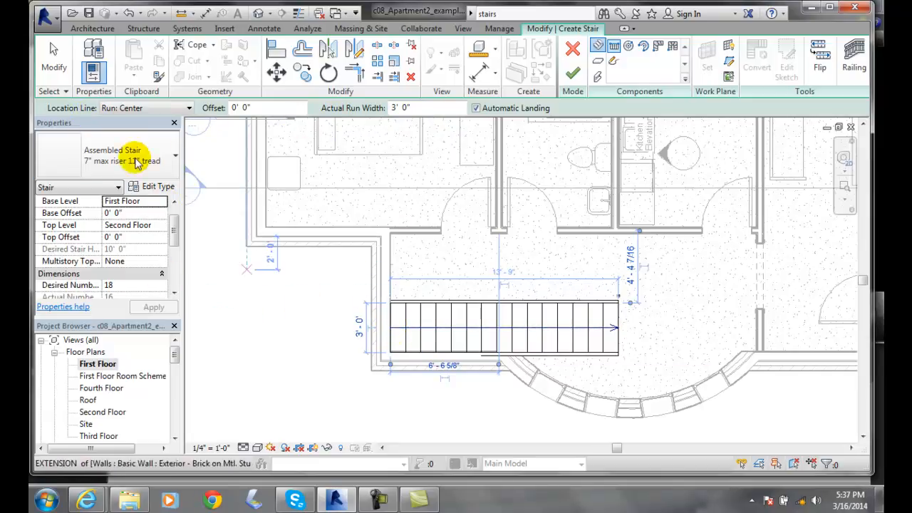
# Review the location line choices and the stair's riser and tread dimension properties.
pyautogui.click(189, 109)
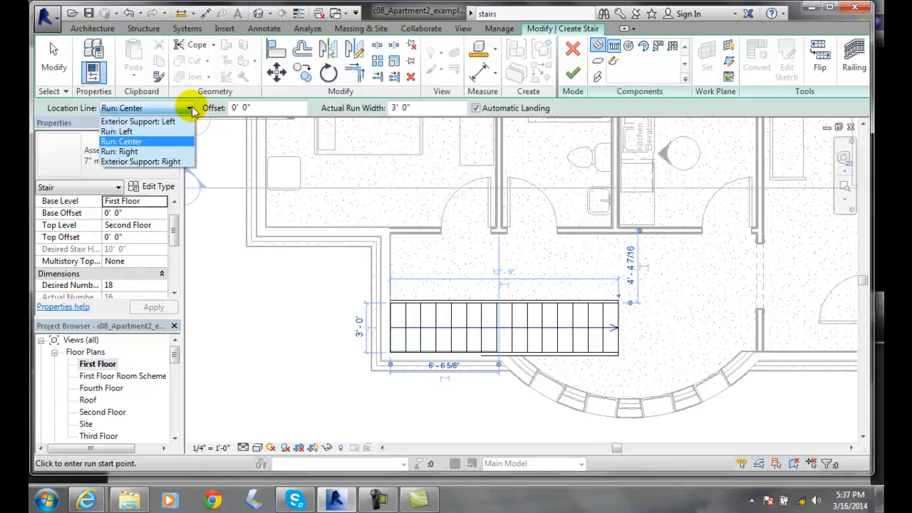
pyautogui.click(234, 267)
pyautogui.scroll(-2, 174, 245)
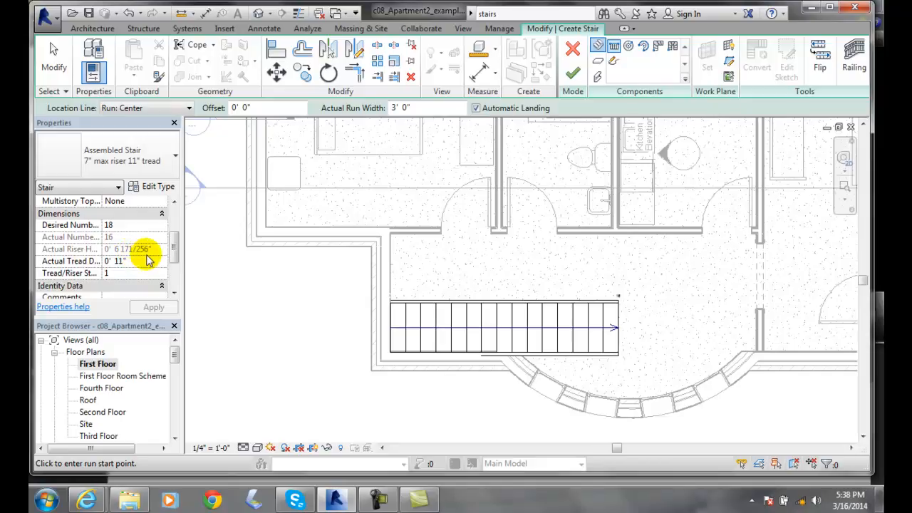
pyautogui.moveTo(174, 244); pyautogui.dragTo(173, 253)
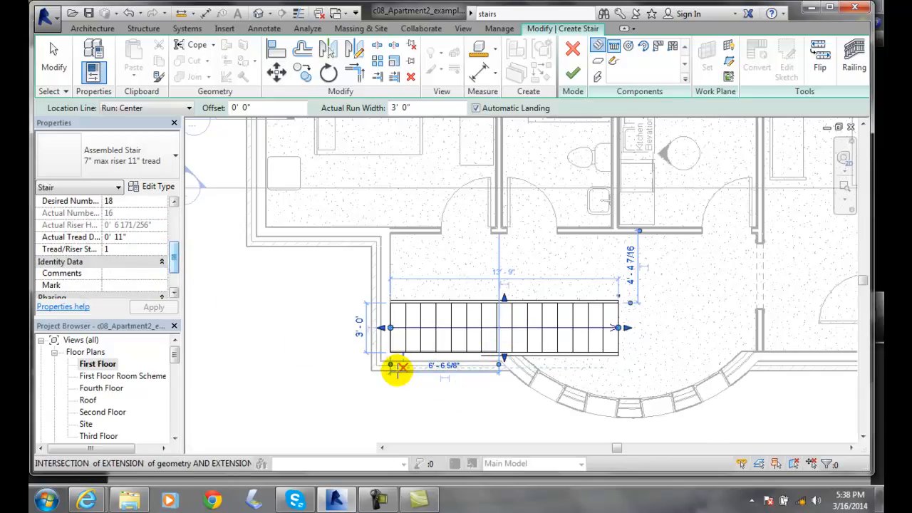
# Finish the stair and dismiss the resulting warning.
pyautogui.press('Escape')
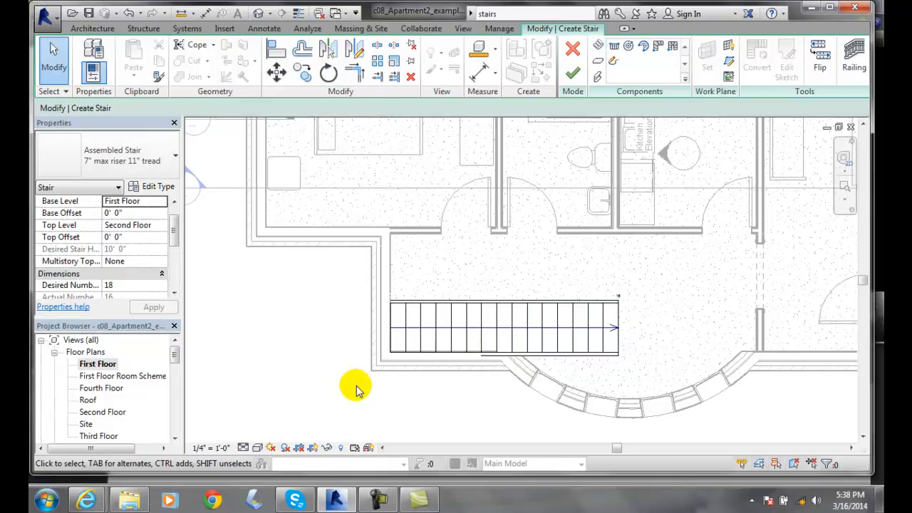
pyautogui.click(574, 74)
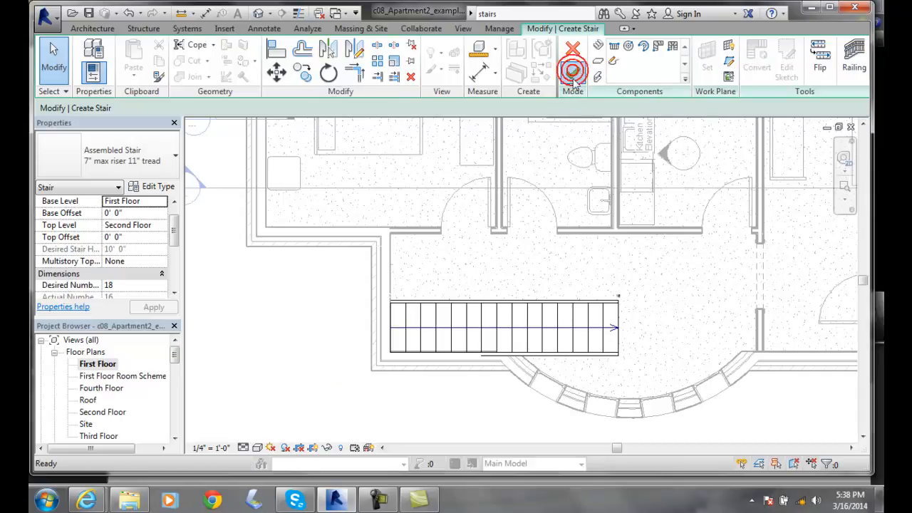
pyautogui.click(612, 262)
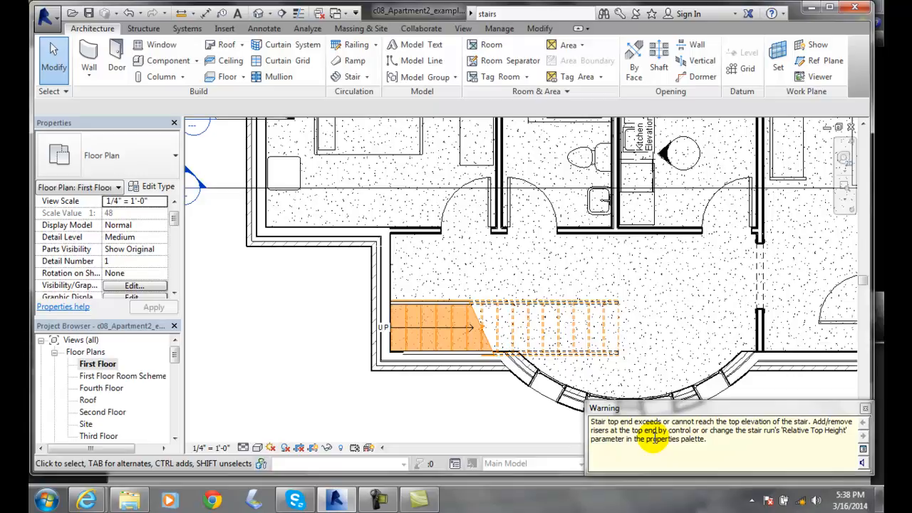
pyautogui.click(865, 408)
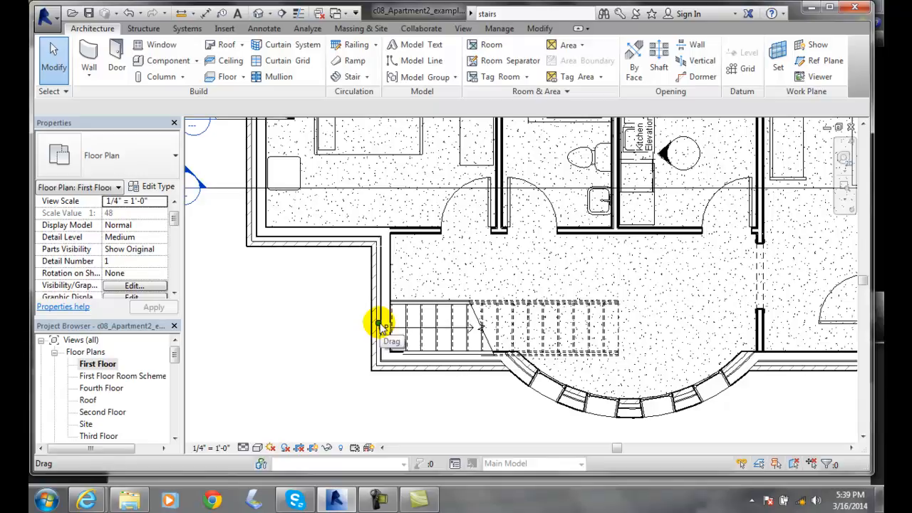
# Relocate the stair's UP label onto its lower treads and dismiss the save reminder without saving or changing the reminder options.
pyautogui.moveTo(379, 324); pyautogui.dragTo(617, 340)
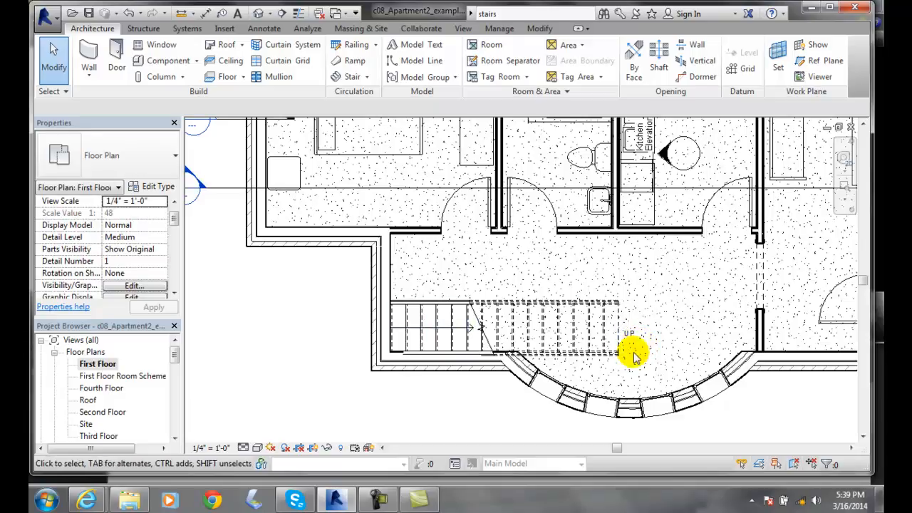
pyautogui.moveTo(625, 329); pyautogui.dragTo(423, 336)
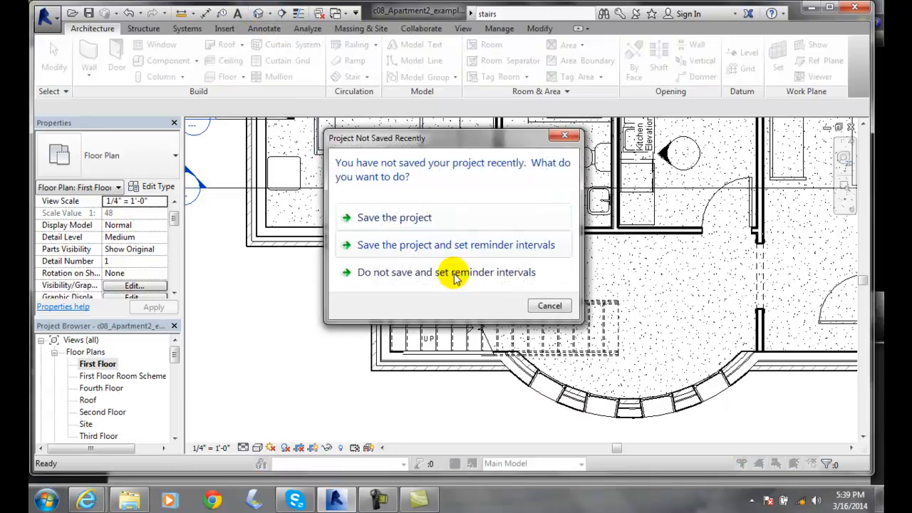
pyautogui.click(444, 270)
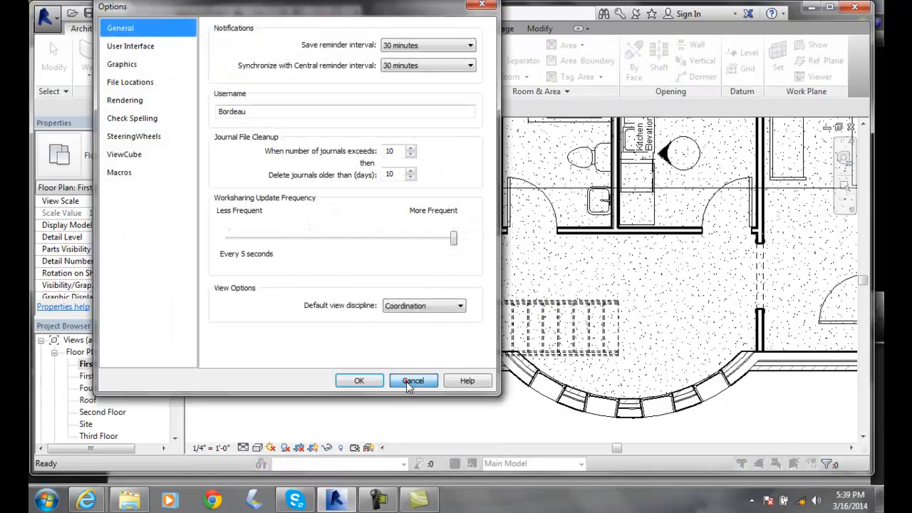
pyautogui.click(407, 380)
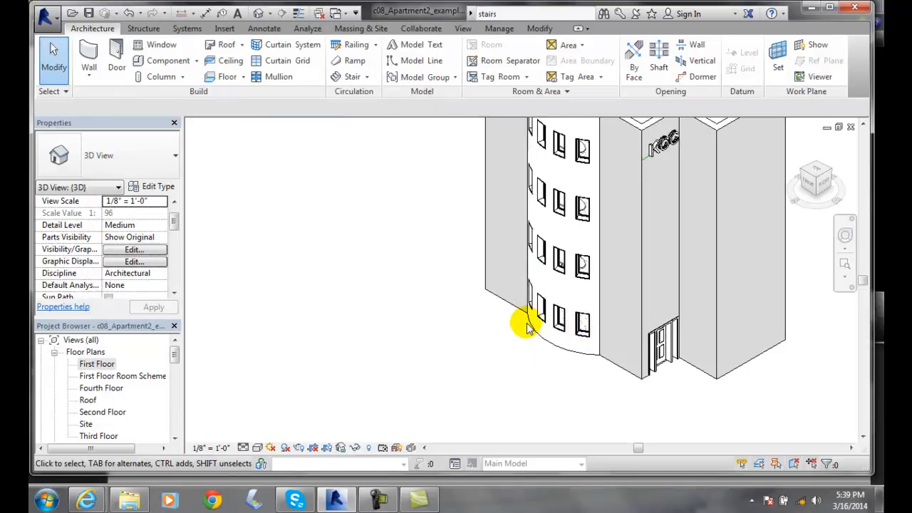
# In the 3D view, temporarily hide the category of the selected exterior brick wall to expose the new stair.
pyautogui.keyDown('shift'); pyautogui.moveTo(546, 361); pyautogui.dragTo(580, 349, button='middle'); pyautogui.keyUp('shift')
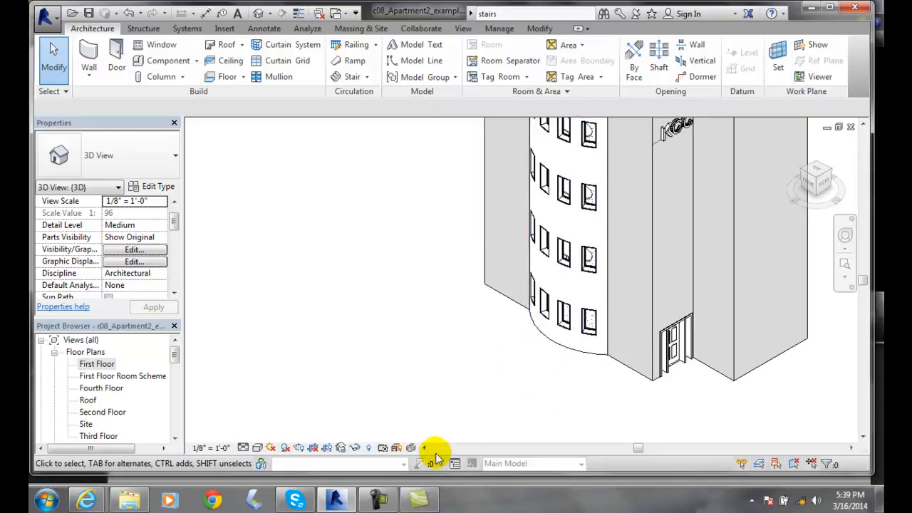
pyautogui.click(50, 61)
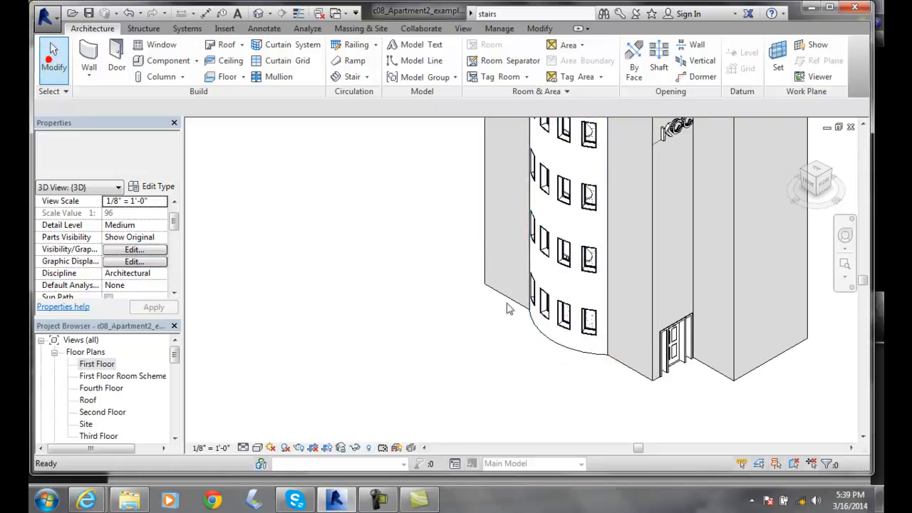
pyautogui.click(618, 360)
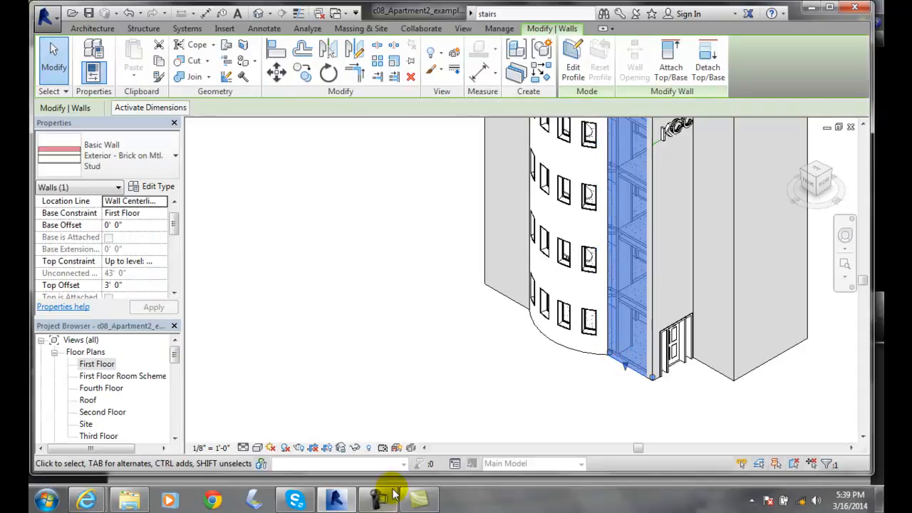
pyautogui.click(355, 448)
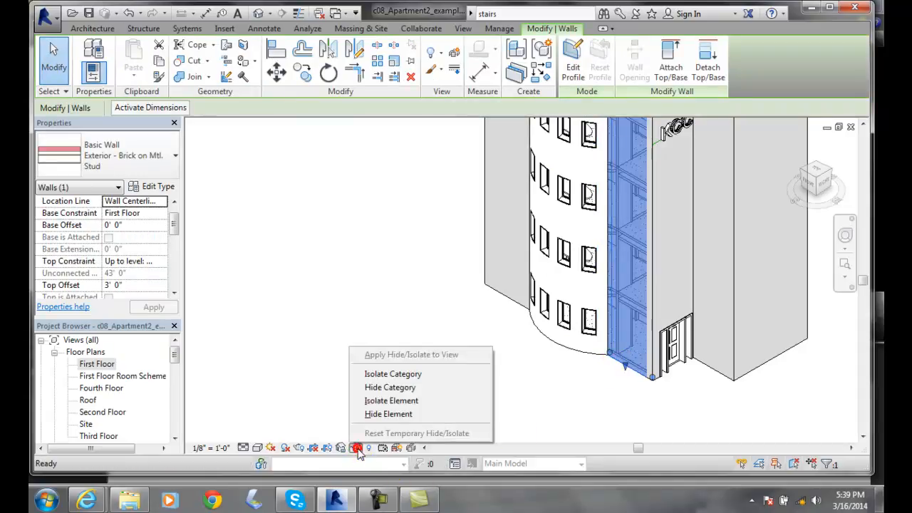
pyautogui.click(401, 389)
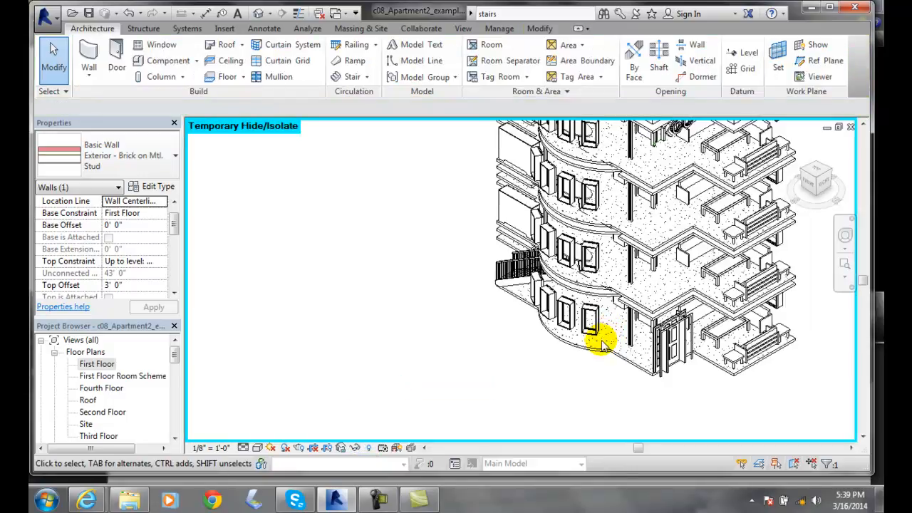
pyautogui.scroll(2, 602, 344)
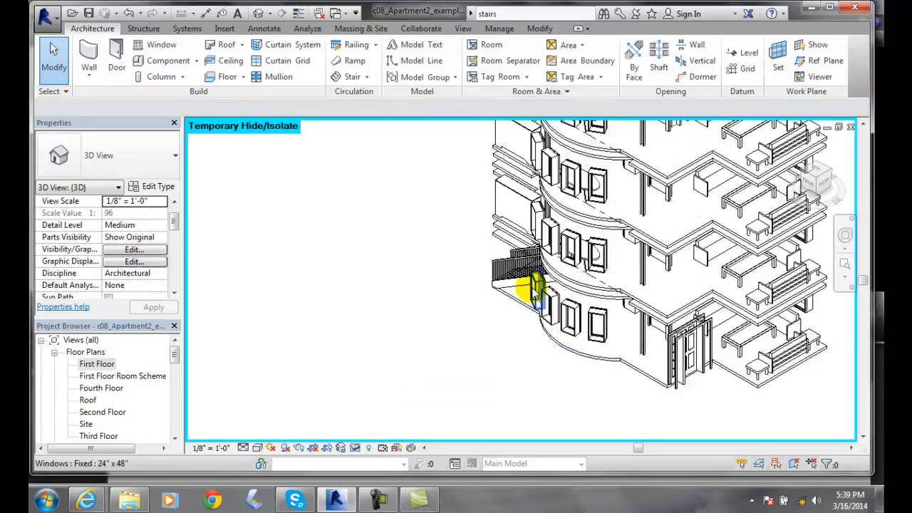
pyautogui.scroll(2, 537, 289)
pyautogui.scroll(2, 562, 240)
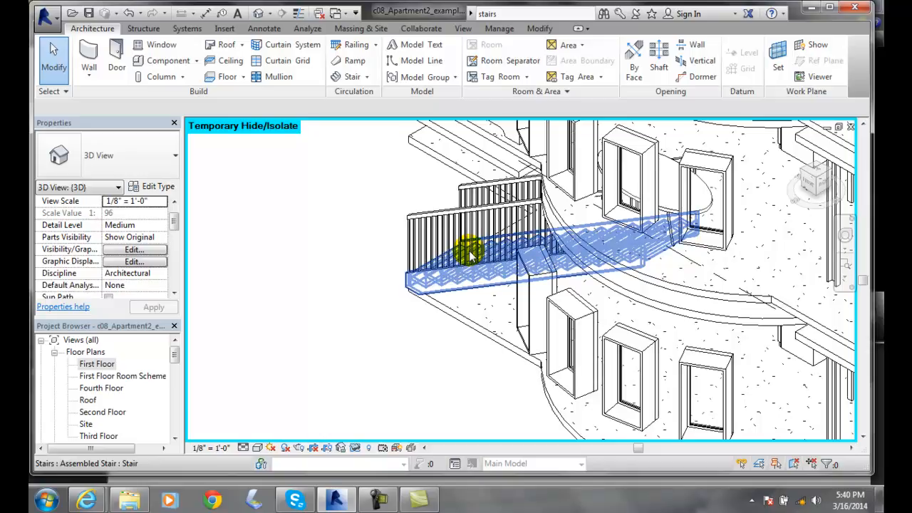
# Examine the properties of the stair's outer railing, then clear the selection.
pyautogui.click(432, 218)
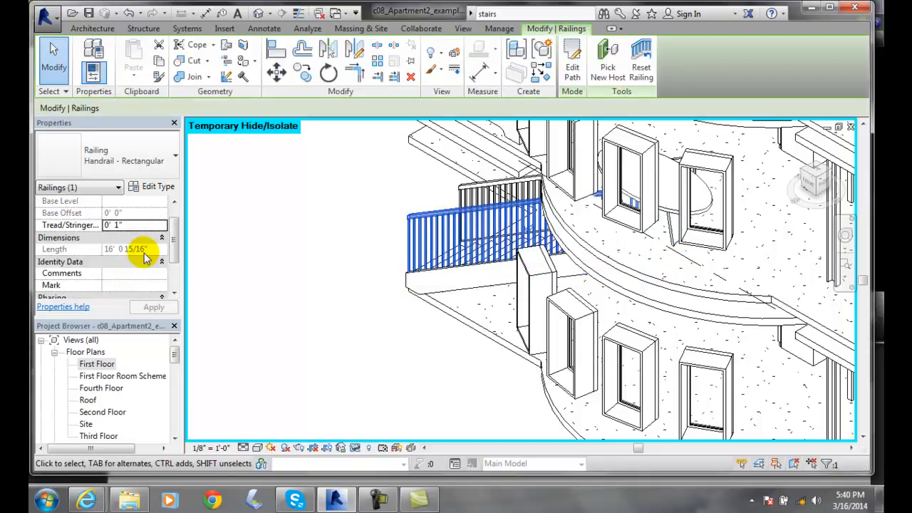
pyautogui.moveTo(176, 235)
pyautogui.mouseDown()
pyautogui.moveTo(176, 258)
pyautogui.moveTo(177, 223)
pyautogui.mouseUp()
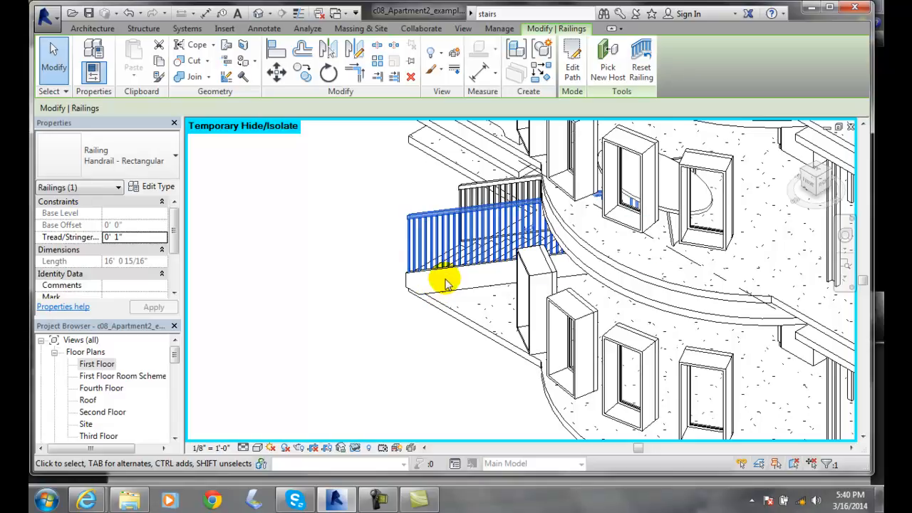
pyautogui.press('Escape')
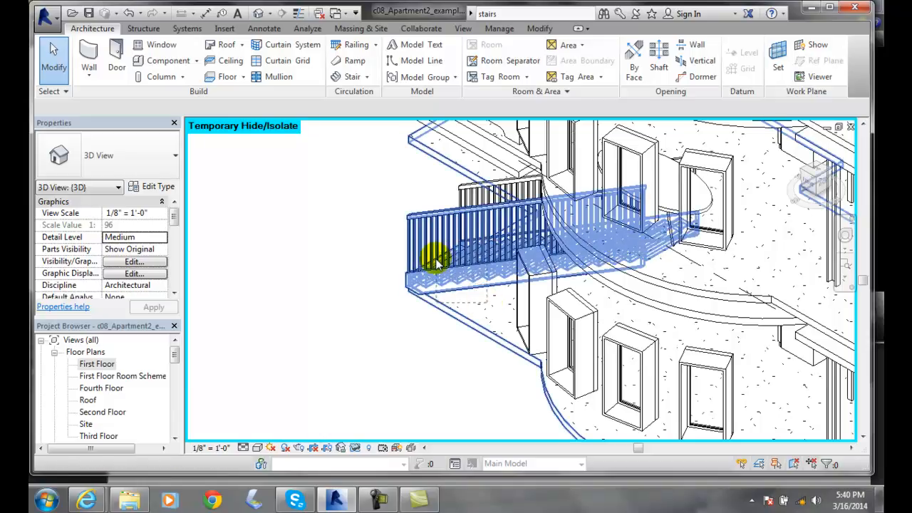
# Select the stair assembly with a crossing window and filter the selection to only the Stairs category.
pyautogui.moveTo(514, 274); pyautogui.dragTo(781, 106)
pyautogui.click(630, 55)
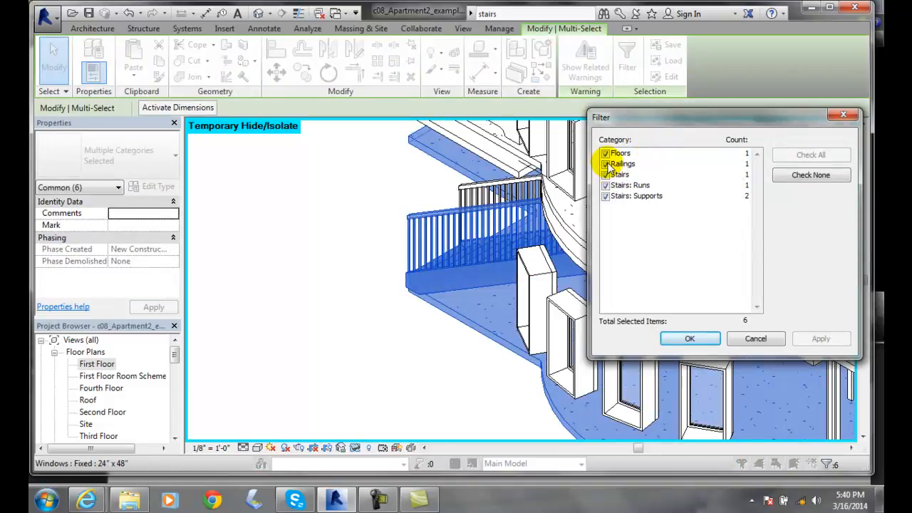
pyautogui.click(605, 185)
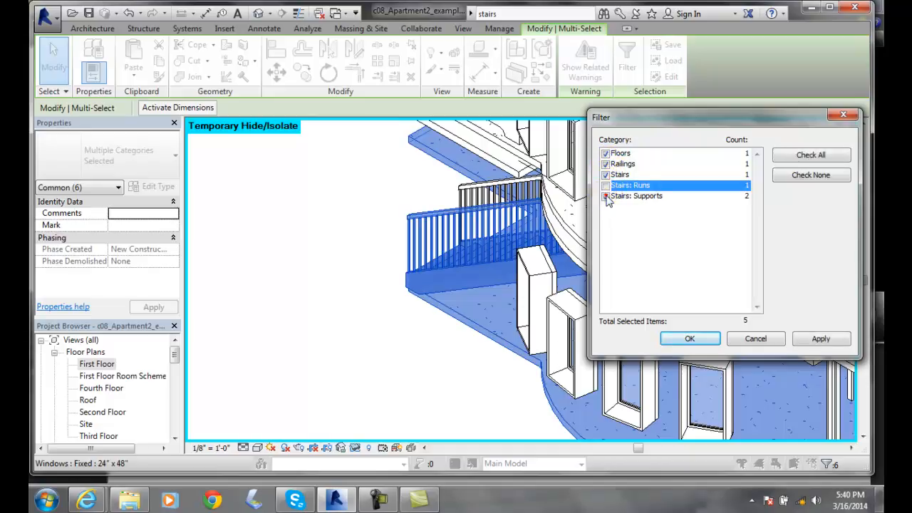
pyautogui.click(605, 196)
pyautogui.click(604, 175)
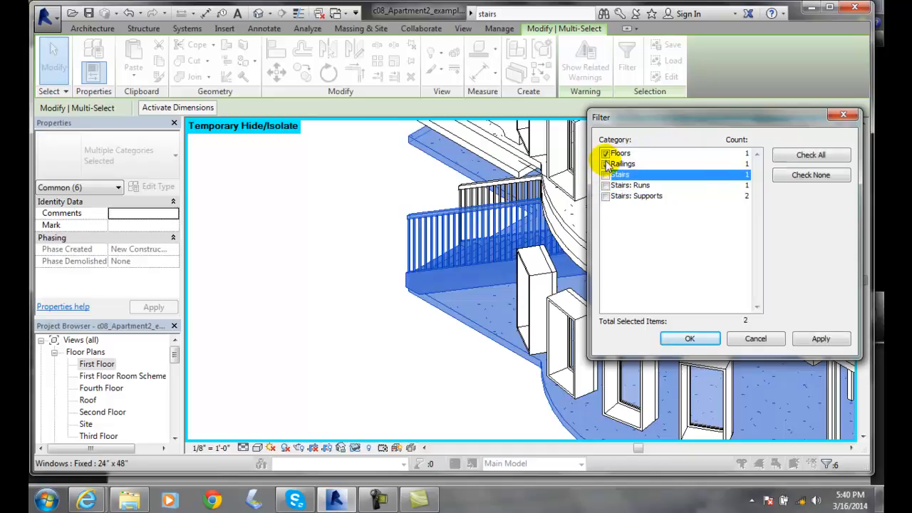
pyautogui.click(606, 163)
pyautogui.click(605, 153)
pyautogui.click(604, 175)
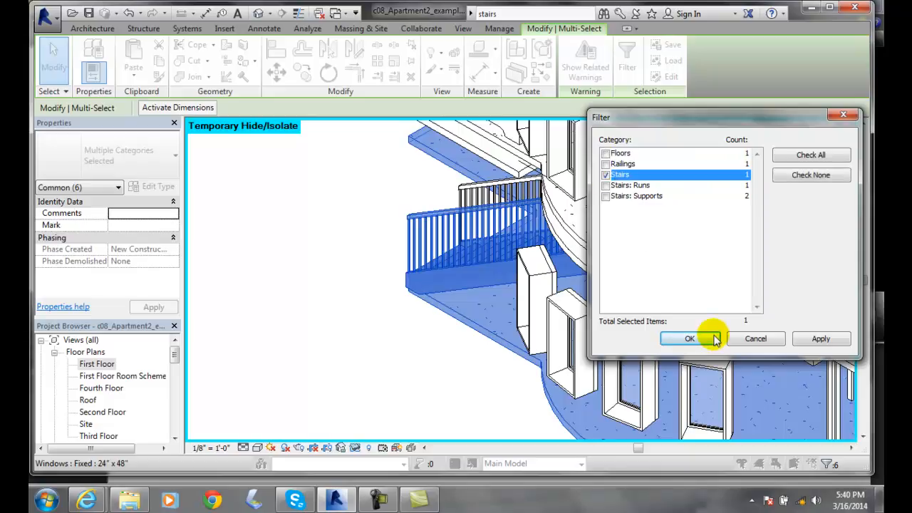
pyautogui.click(690, 338)
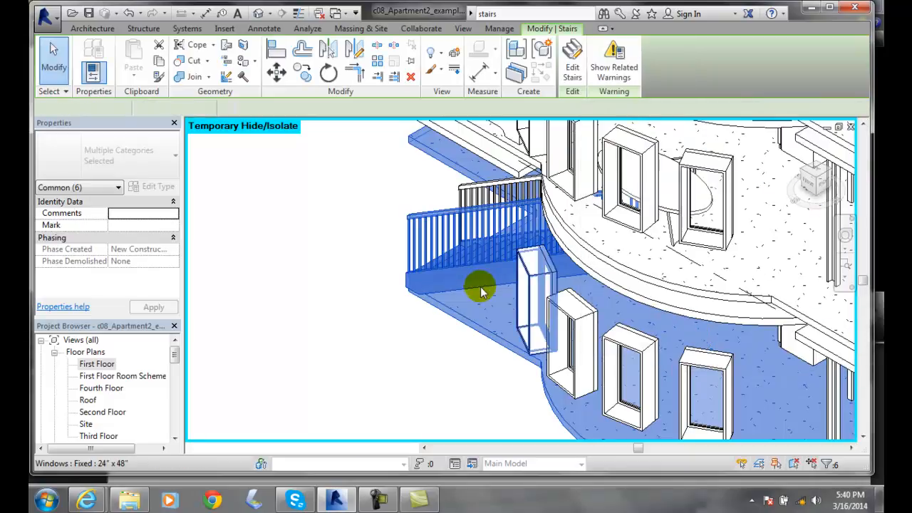
pyautogui.click(313, 339)
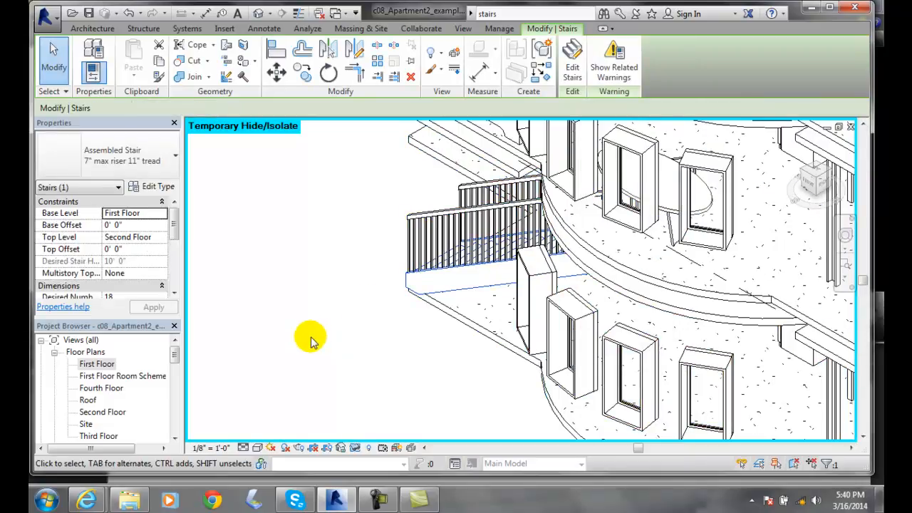
pyautogui.click(485, 260)
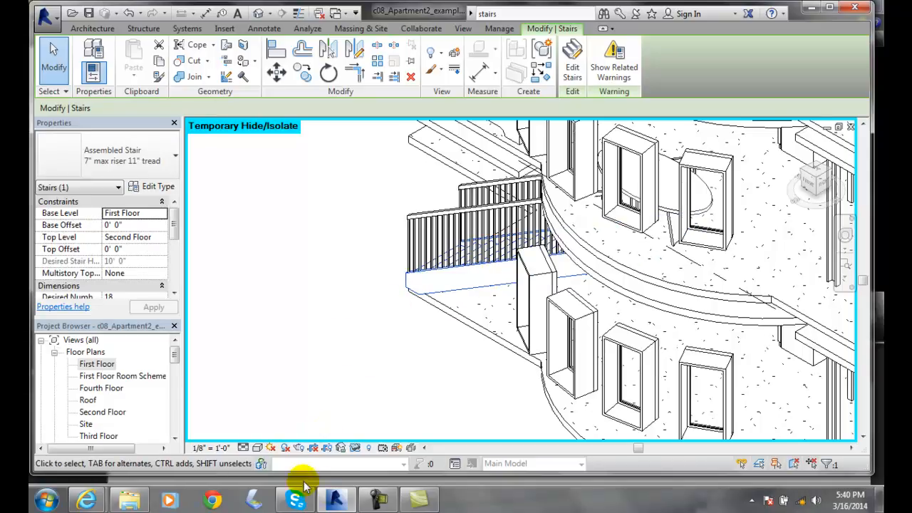
# Reset the temporary hide/isolate in the 3D view and open the First Floor plan.
pyautogui.click(354, 448)
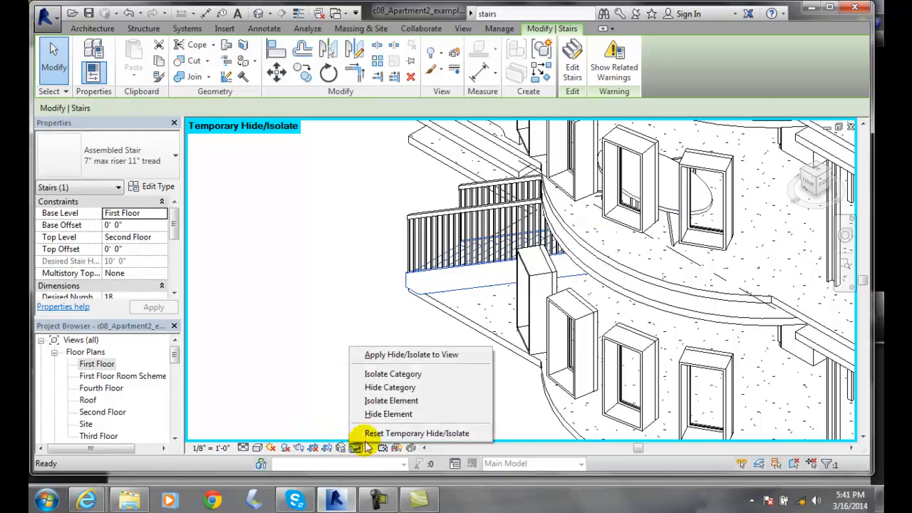
pyautogui.click(382, 433)
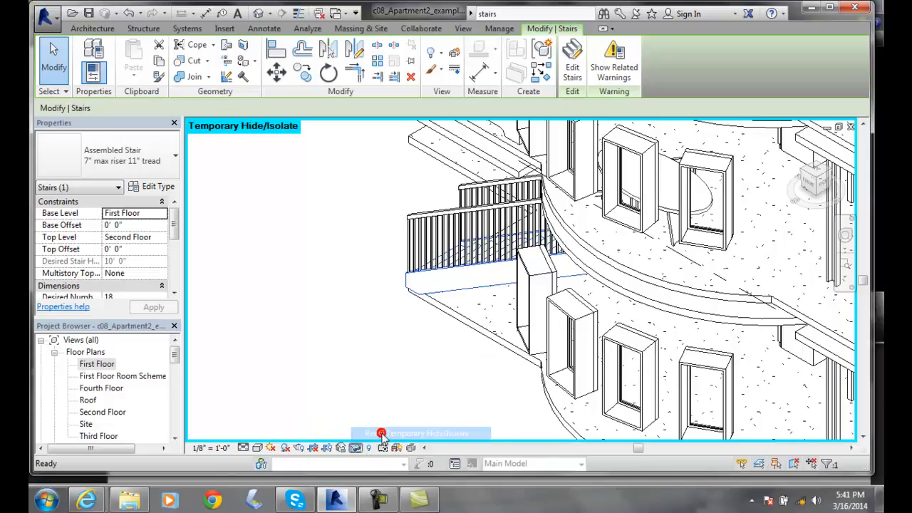
pyautogui.doubleClick(96, 362)
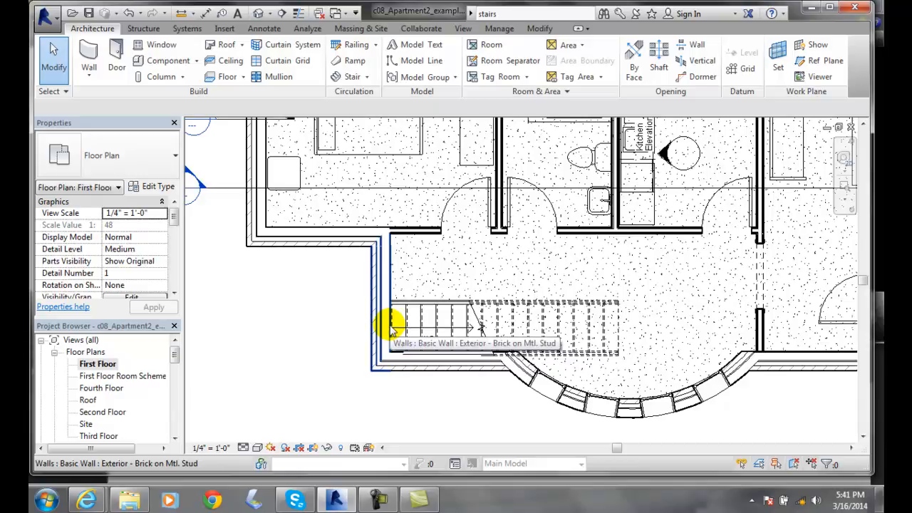
# Delete the whole existing stair beside the curved bay in the First Floor plan.
pyautogui.click(599, 316)
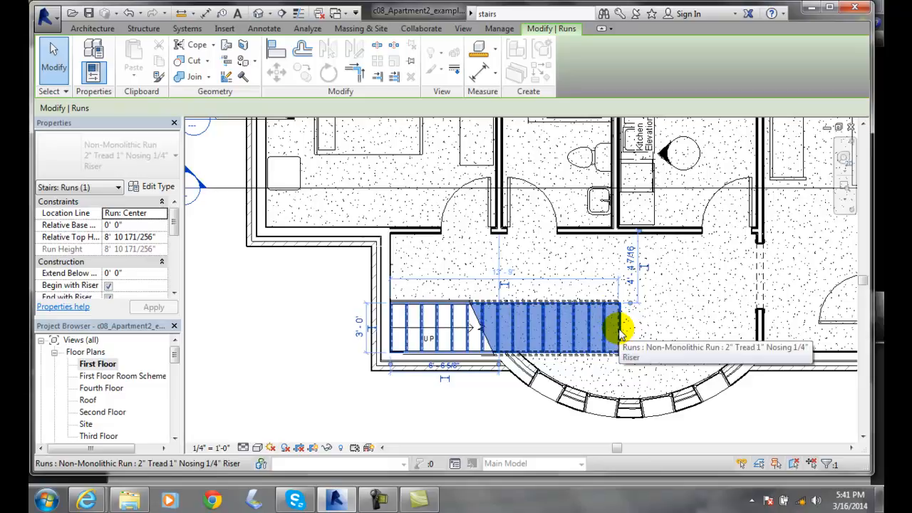
pyautogui.click(643, 321)
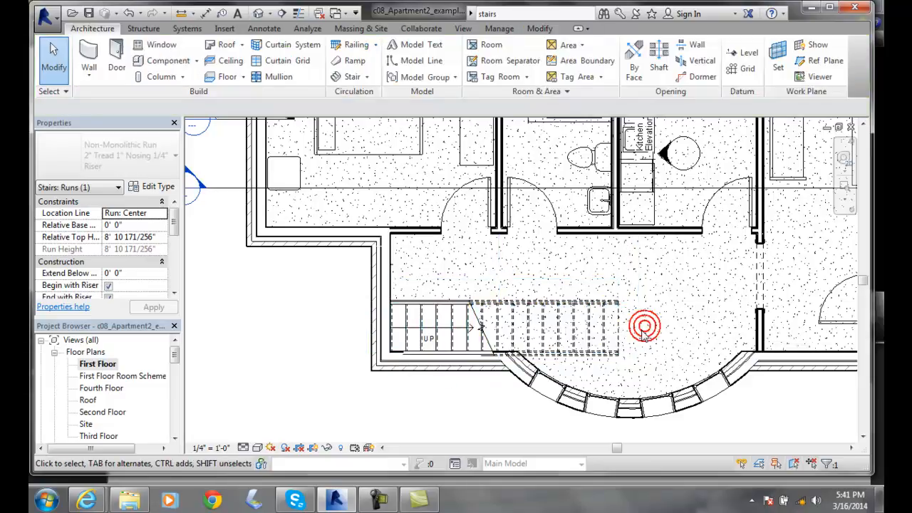
pyautogui.click(422, 311)
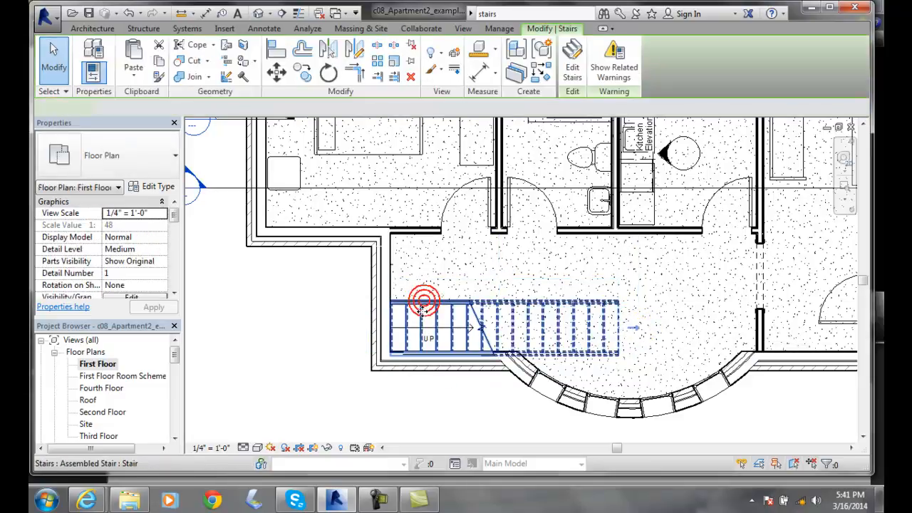
pyautogui.click(411, 78)
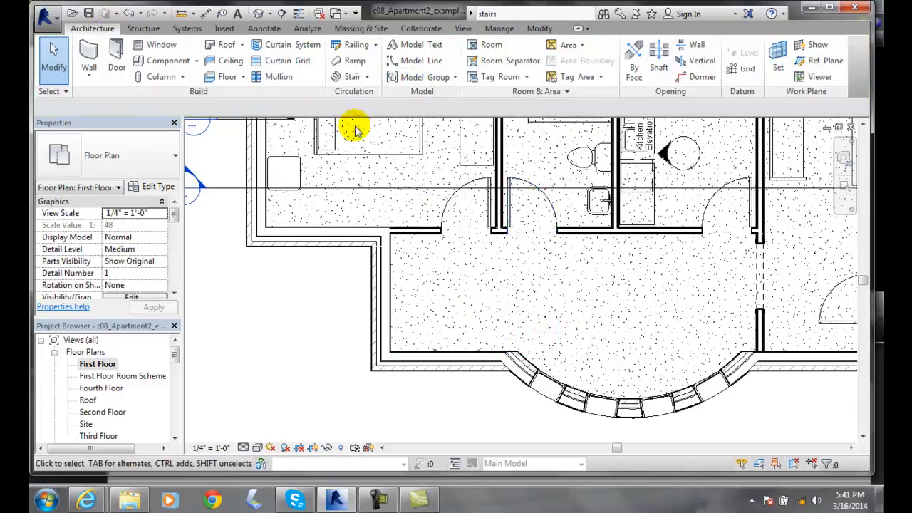
# Create a component stair with a straight horizontal run about 15'-5" long, climbing from above the curved bay to the exterior wall, and finish it.
pyautogui.click(366, 76)
pyautogui.click(362, 95)
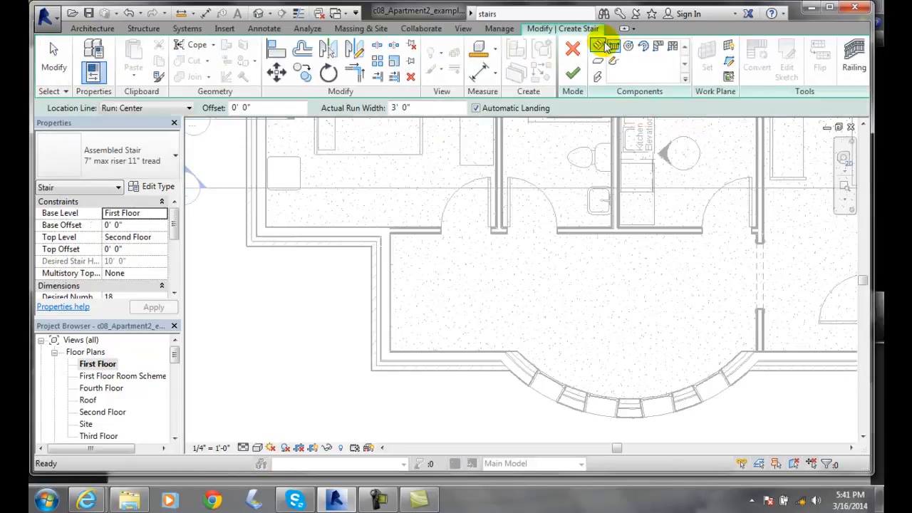
pyautogui.click(613, 47)
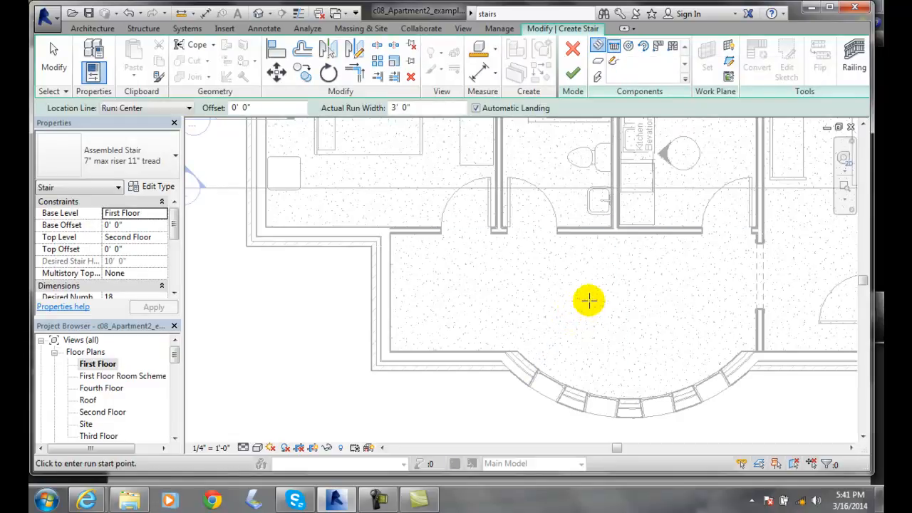
pyautogui.click(588, 300)
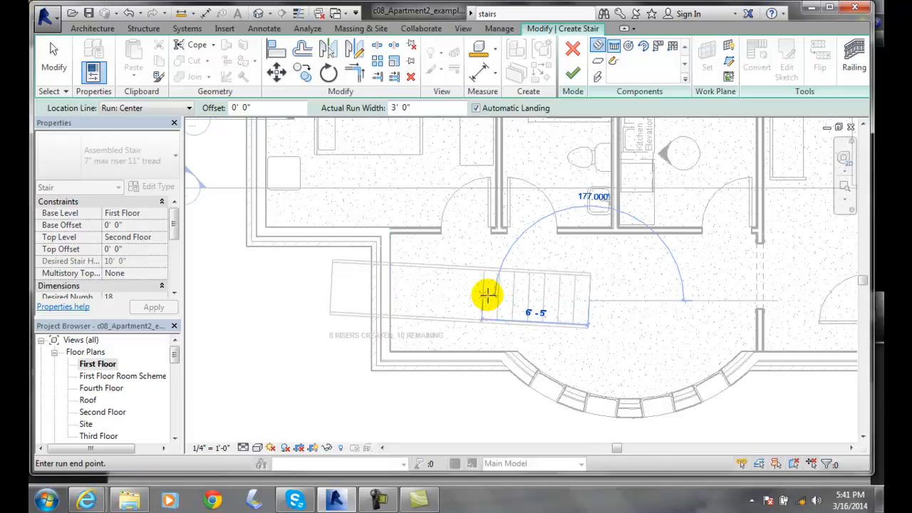
pyautogui.press('Escape')
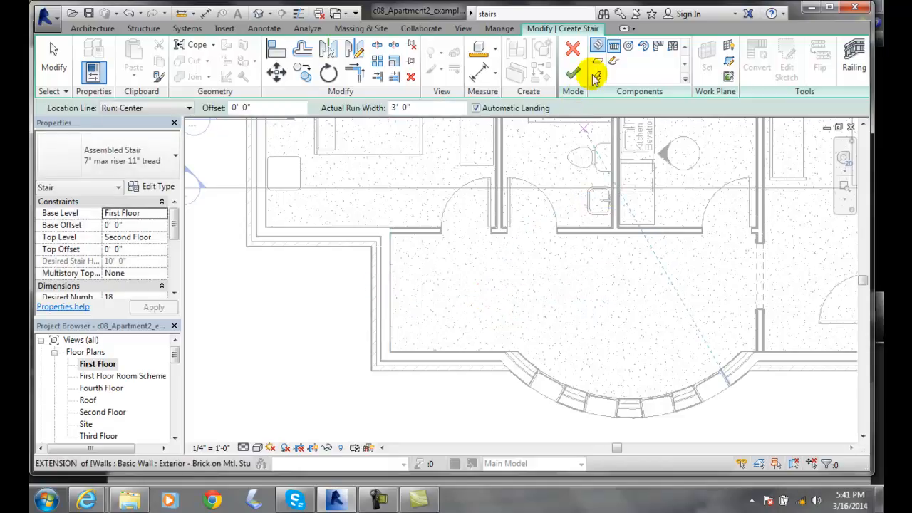
pyautogui.click(614, 47)
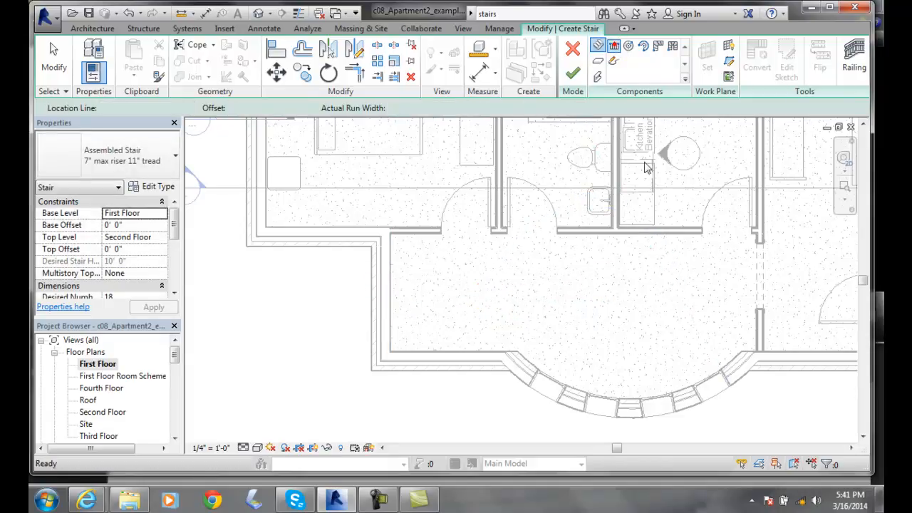
pyautogui.click(646, 303)
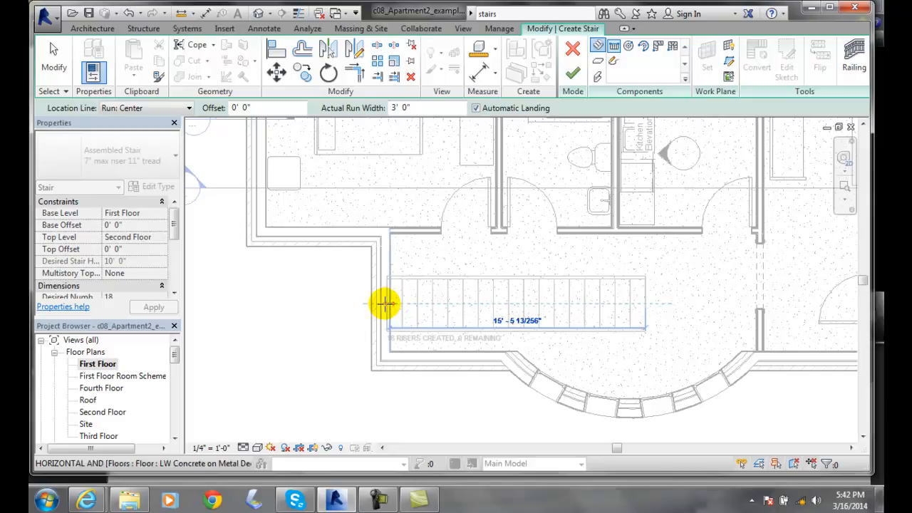
pyautogui.click(385, 304)
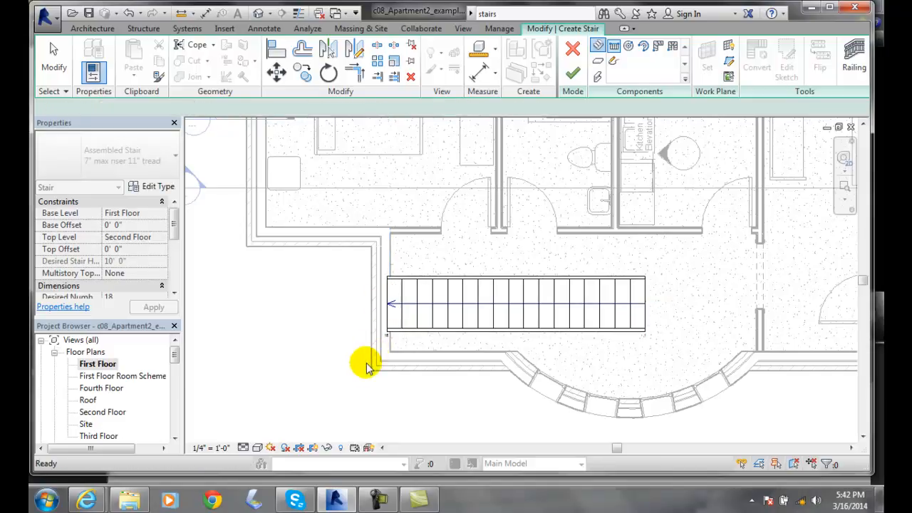
pyautogui.press('Escape')
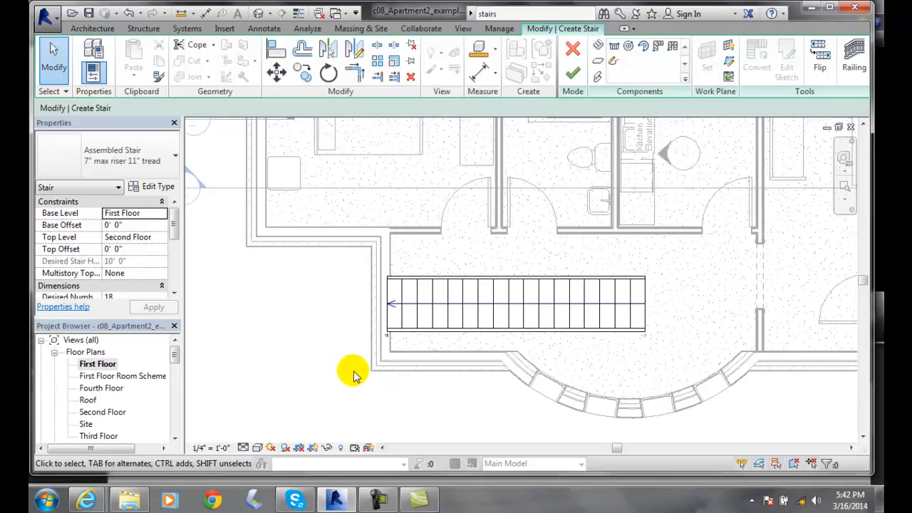
pyautogui.click(572, 73)
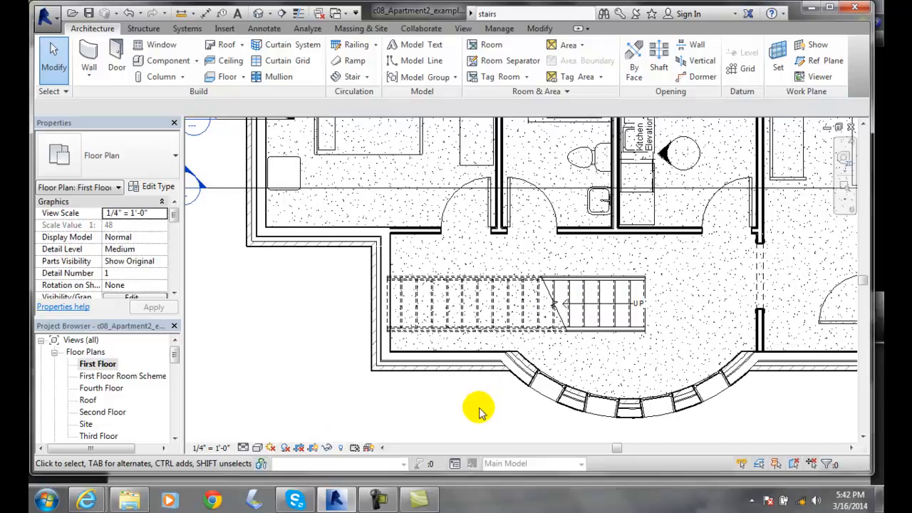
# In the 3D view, temporarily hide the Walls category using the exterior brick wall beside the curved bay.
pyautogui.scroll(3, 590, 332)
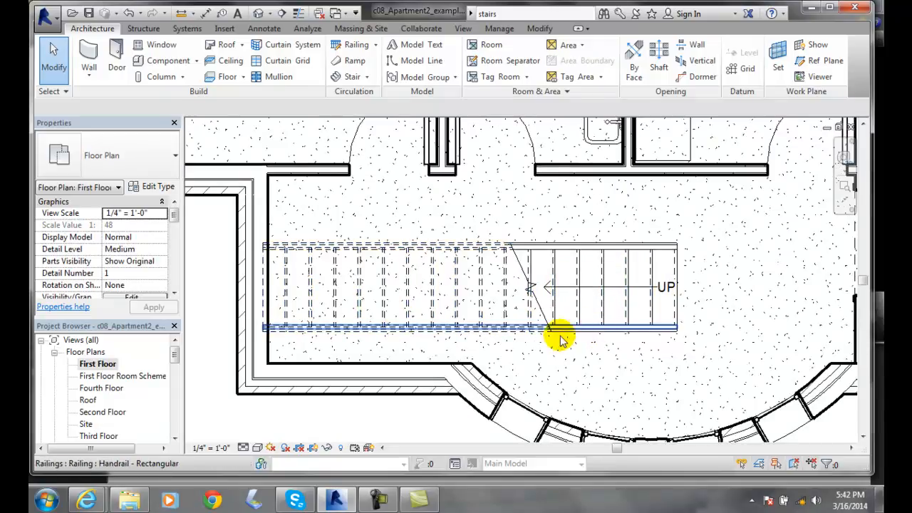
pyautogui.scroll(-1, 383, 321)
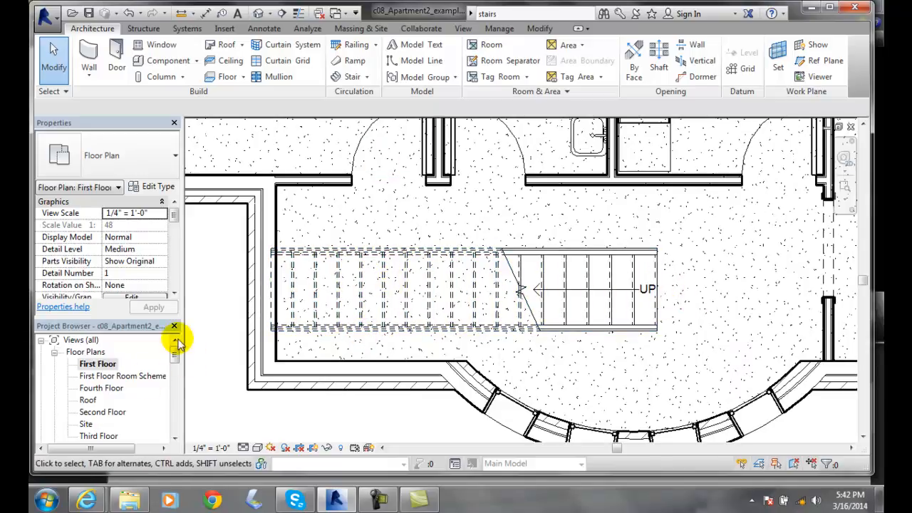
pyautogui.click(258, 13)
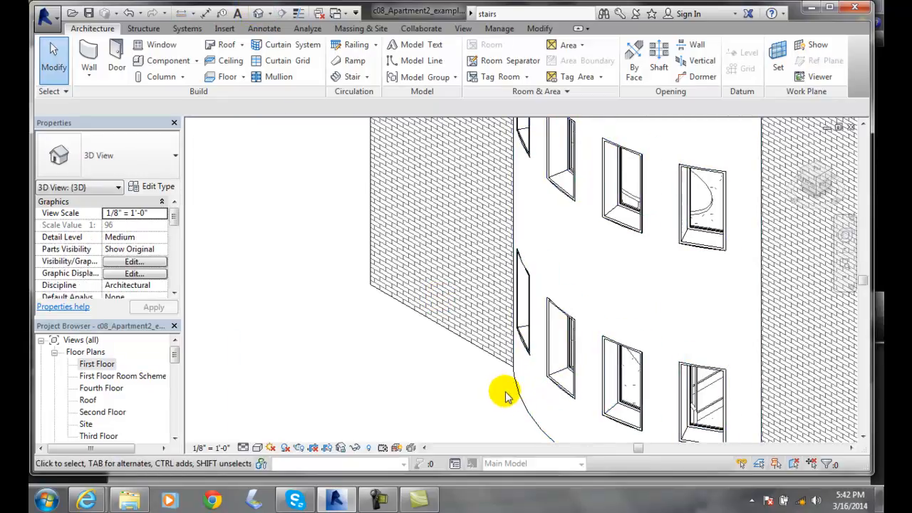
pyautogui.click(506, 352)
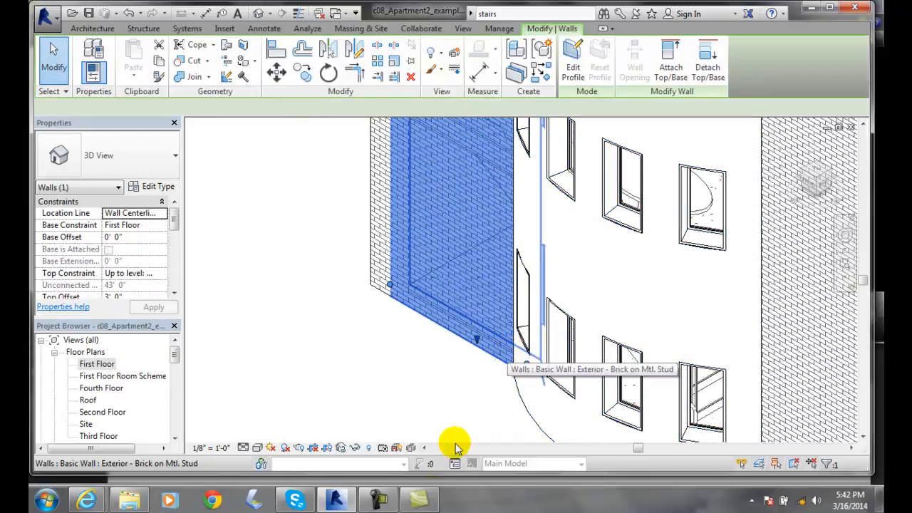
pyautogui.click(354, 448)
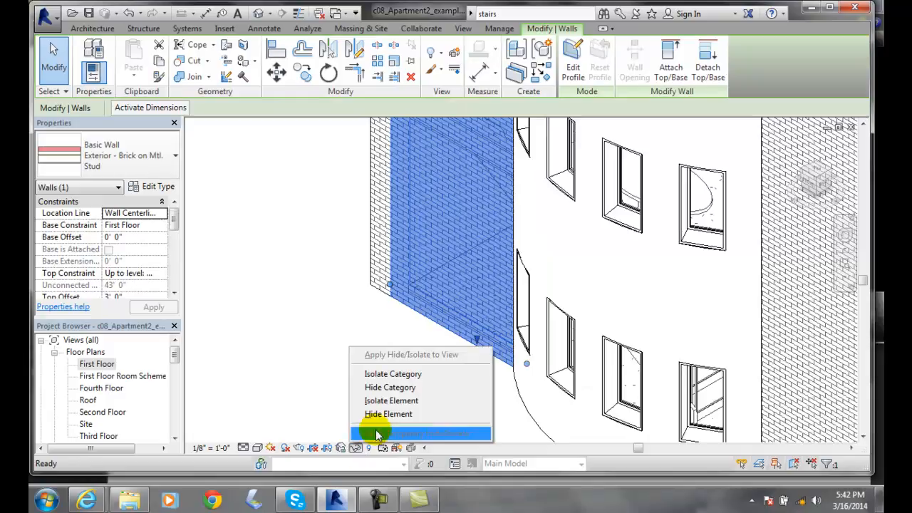
pyautogui.click(390, 387)
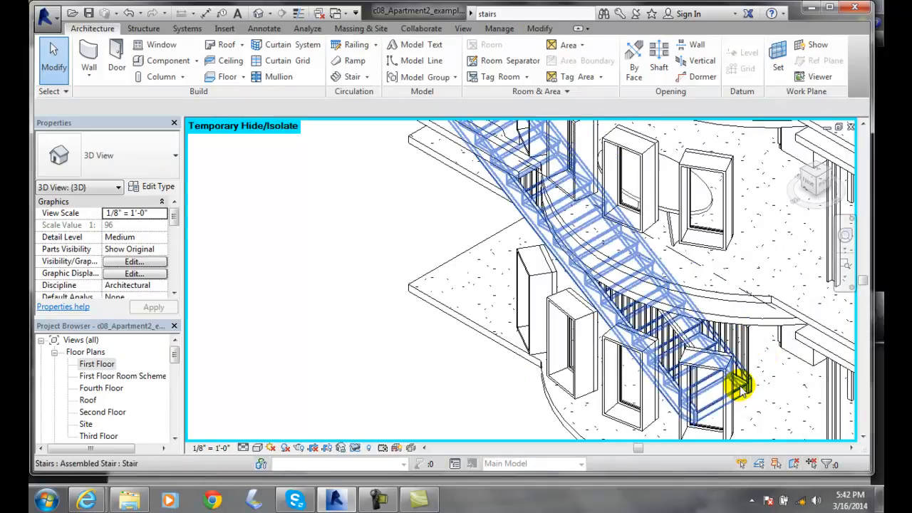
# Select the new stair in the 3D view and examine its constraint and dimension properties.
pyautogui.scroll(-1, 741, 390)
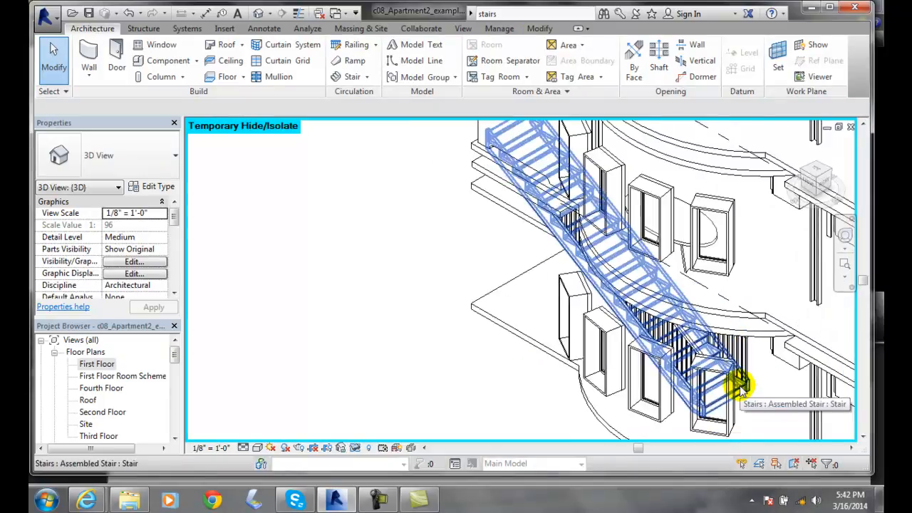
pyautogui.scroll(-1, 741, 390)
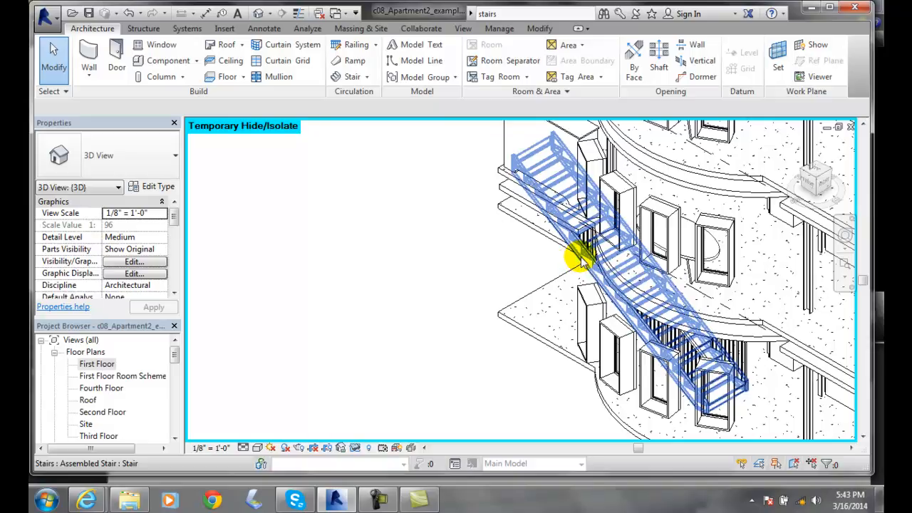
pyautogui.click(581, 259)
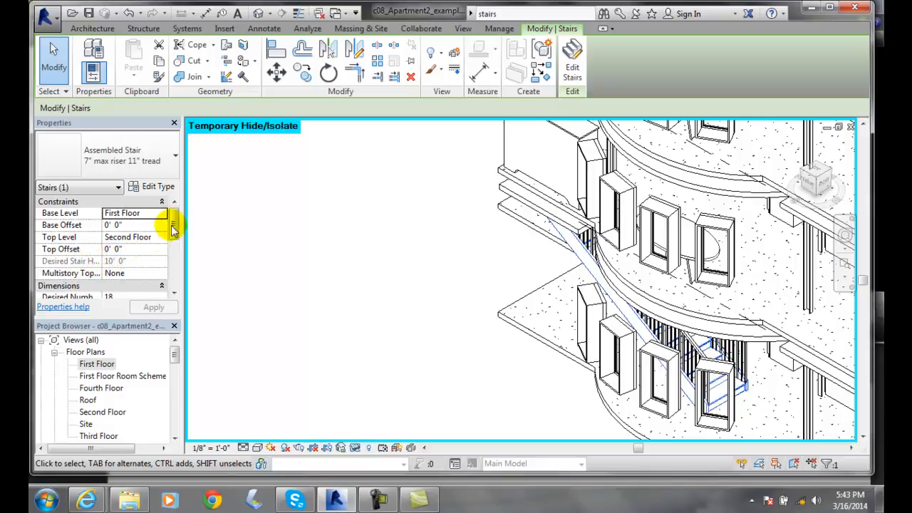
pyautogui.moveTo(175, 227)
pyautogui.mouseDown()
pyautogui.moveTo(171, 253)
pyautogui.moveTo(171, 220)
pyautogui.mouseUp()
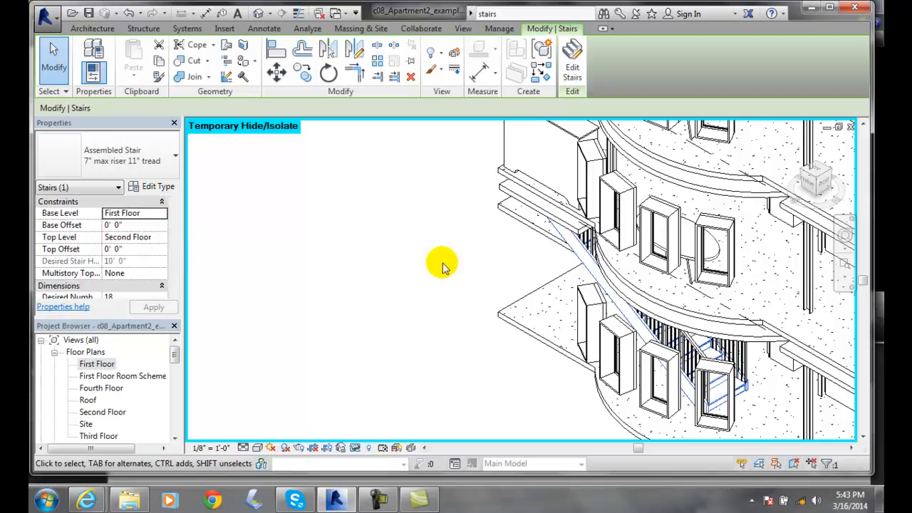